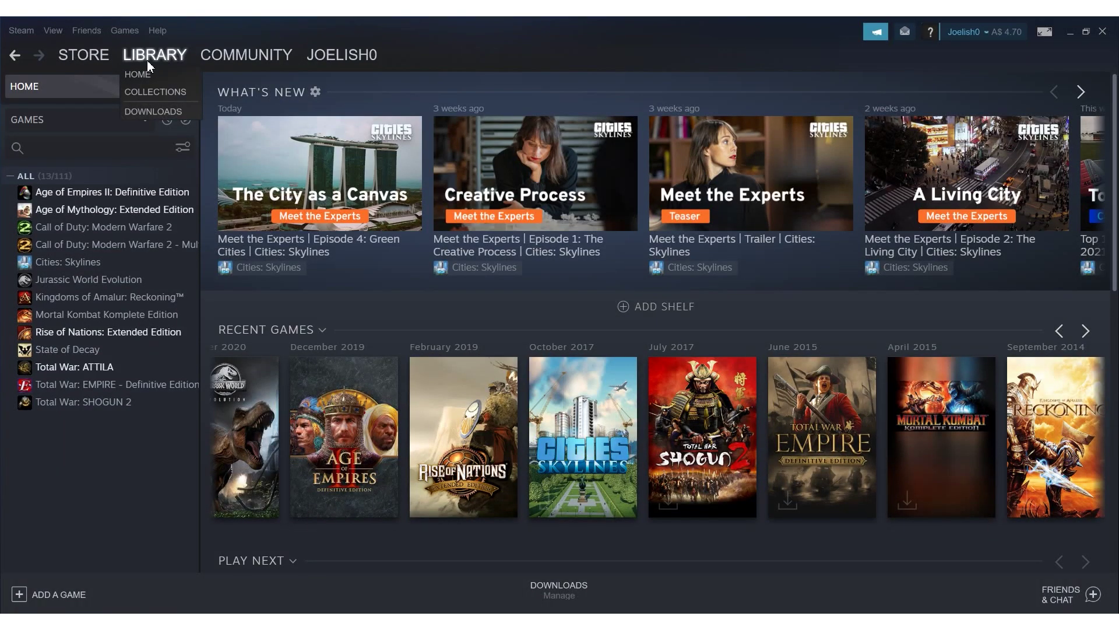
Open the home page of the Steam game library.
click(143, 76)
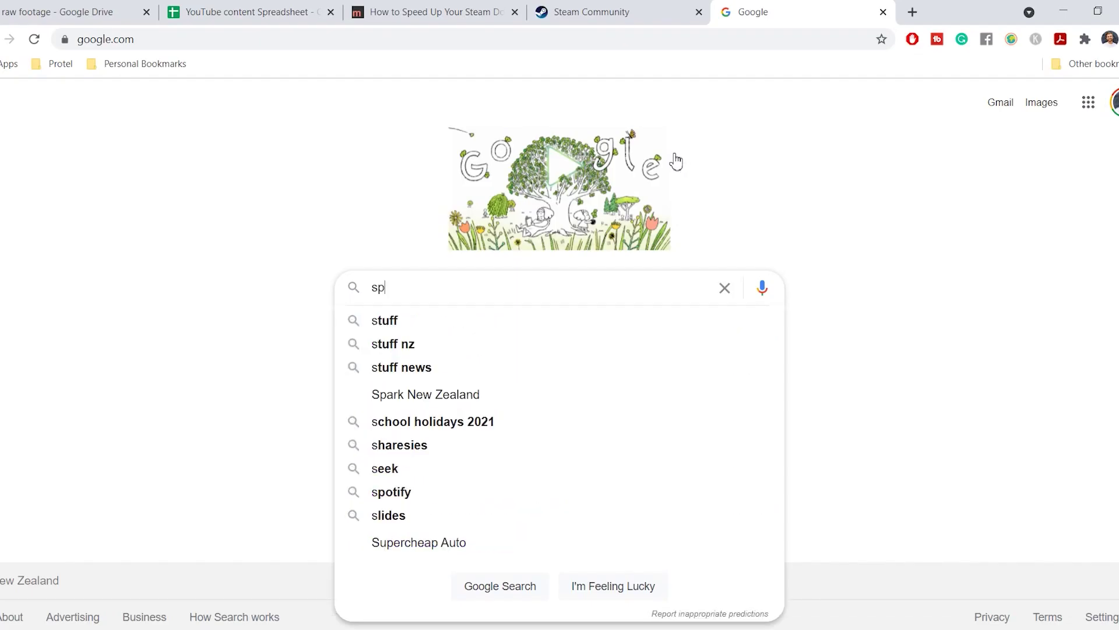
Search Google for "speed test" and start an internet speed test on the Speedtest by Ookla site.
text(st)
key(Return)
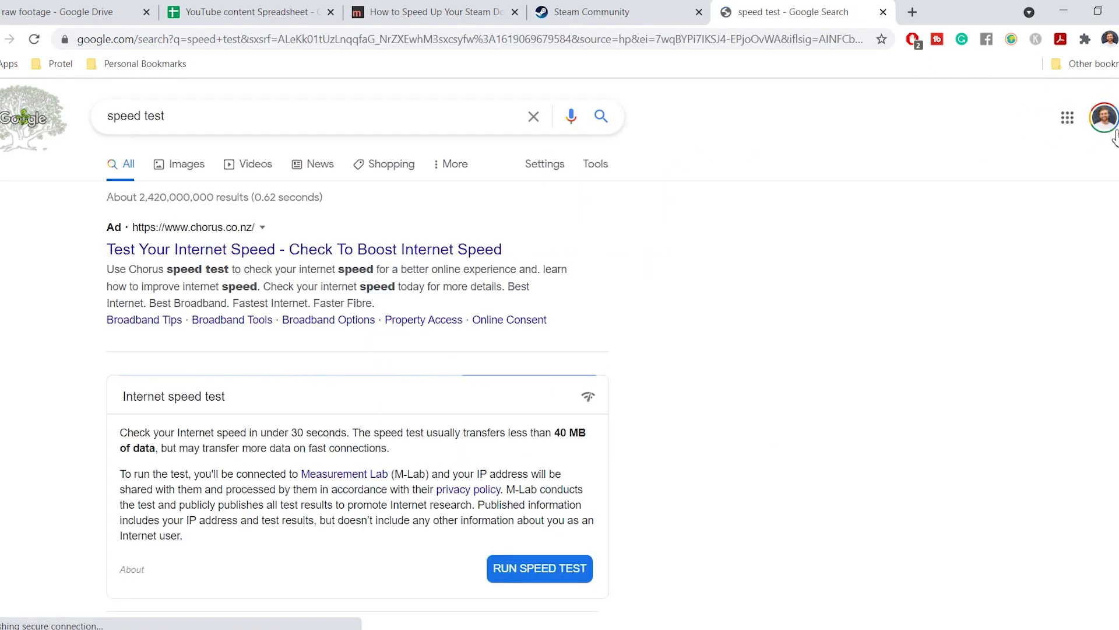
scroll(676, 161, down, 7)
scroll(745, 194, down, 1)
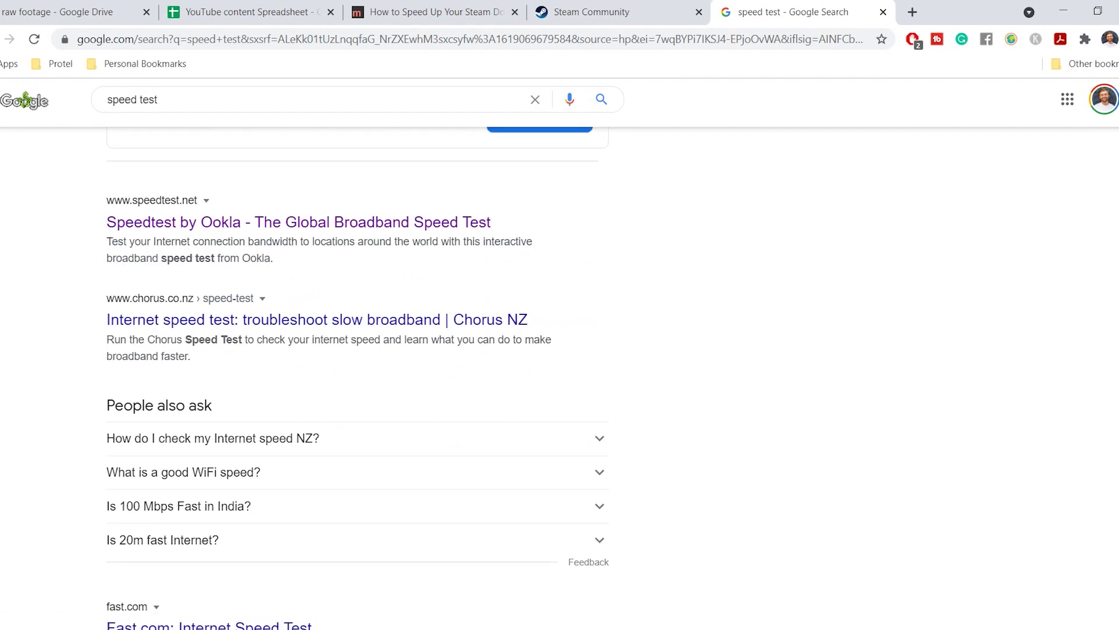
click(173, 231)
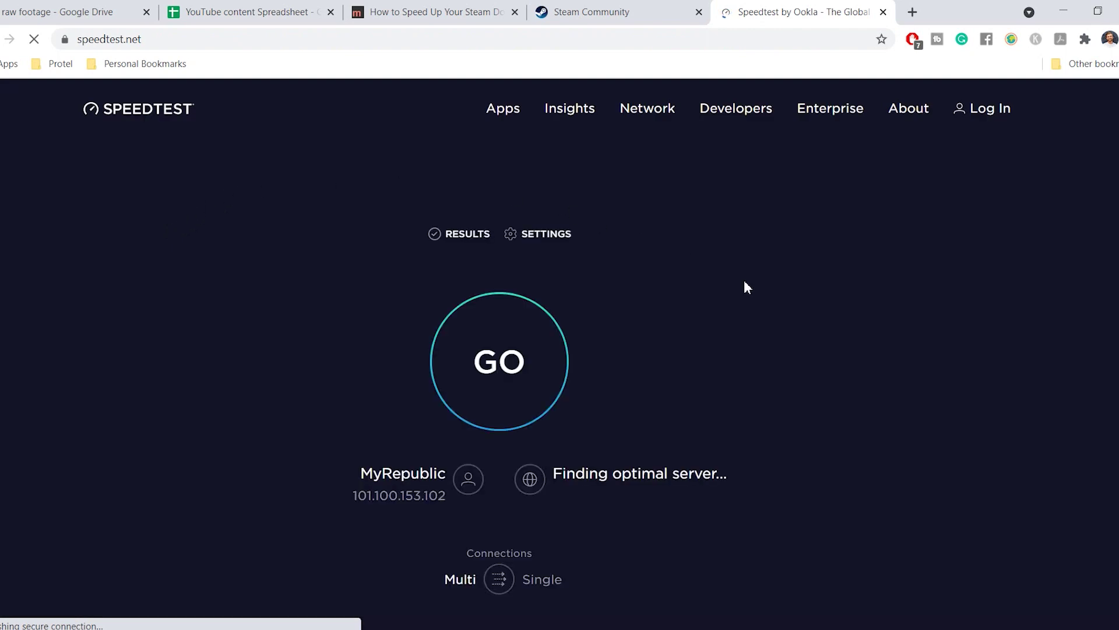
click(503, 378)
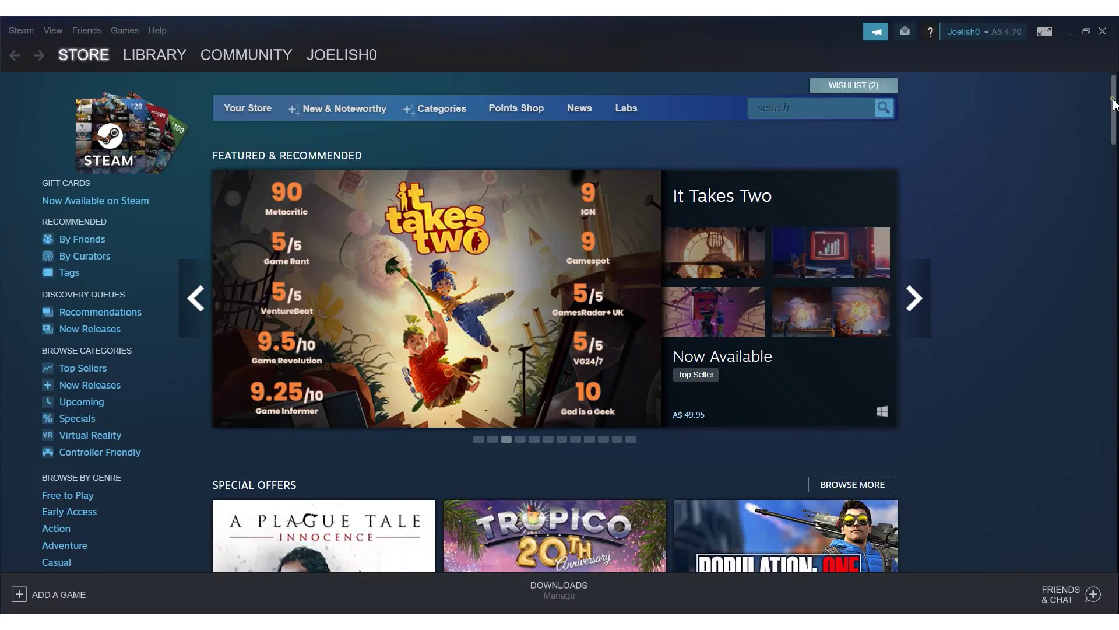
drag(1115, 103, 1116, 276)
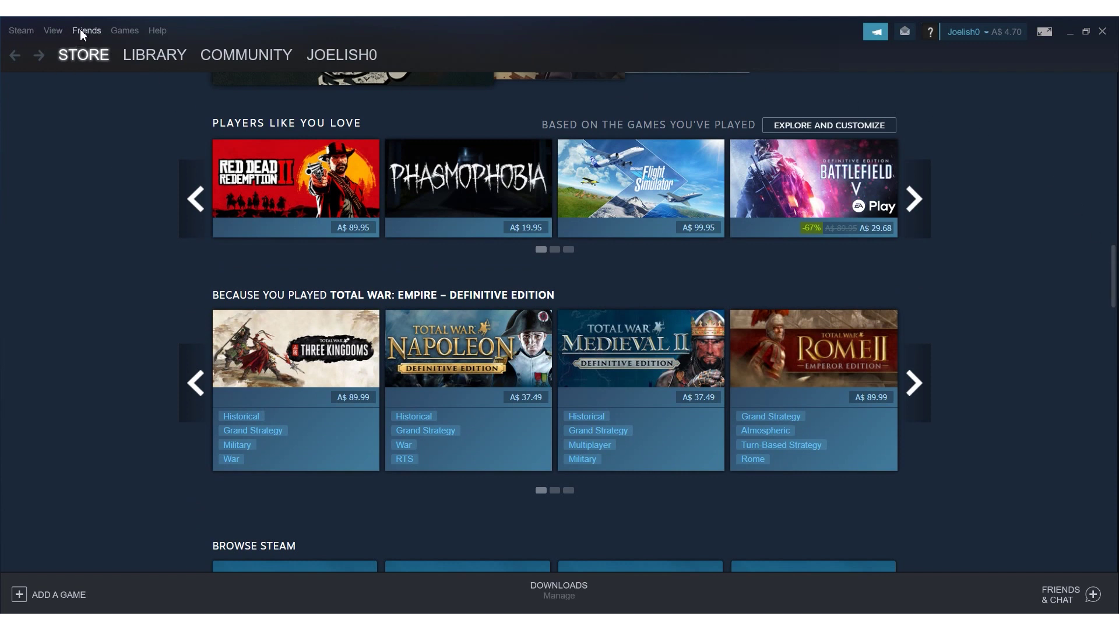
click(112, 32)
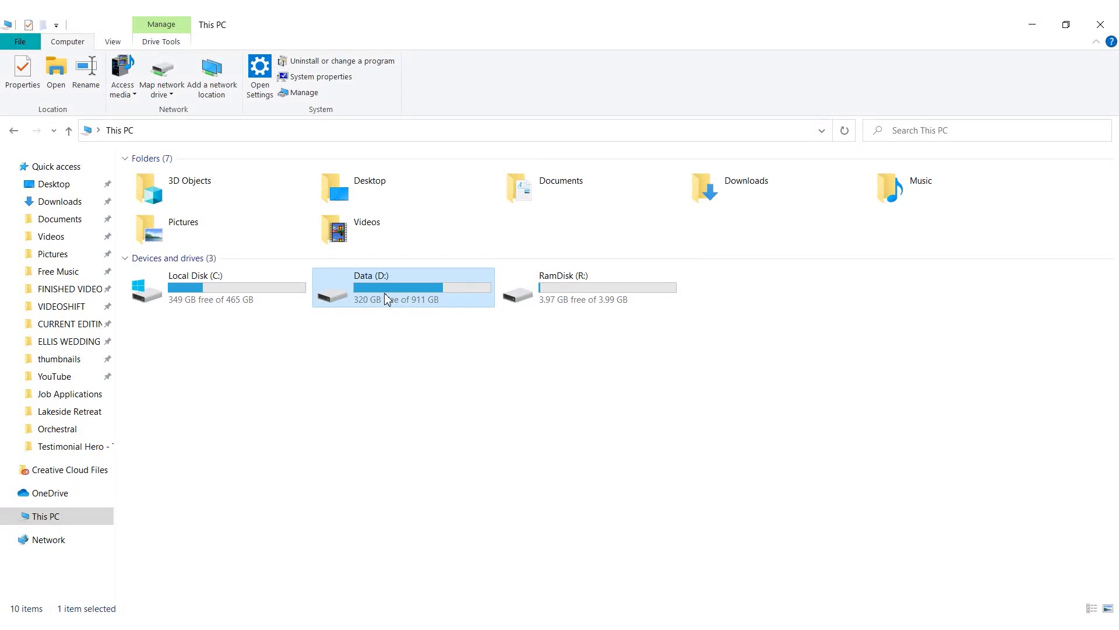
Open the Steam folder on the Data (D:) drive in File Explorer and show its full path.
double_click(384, 293)
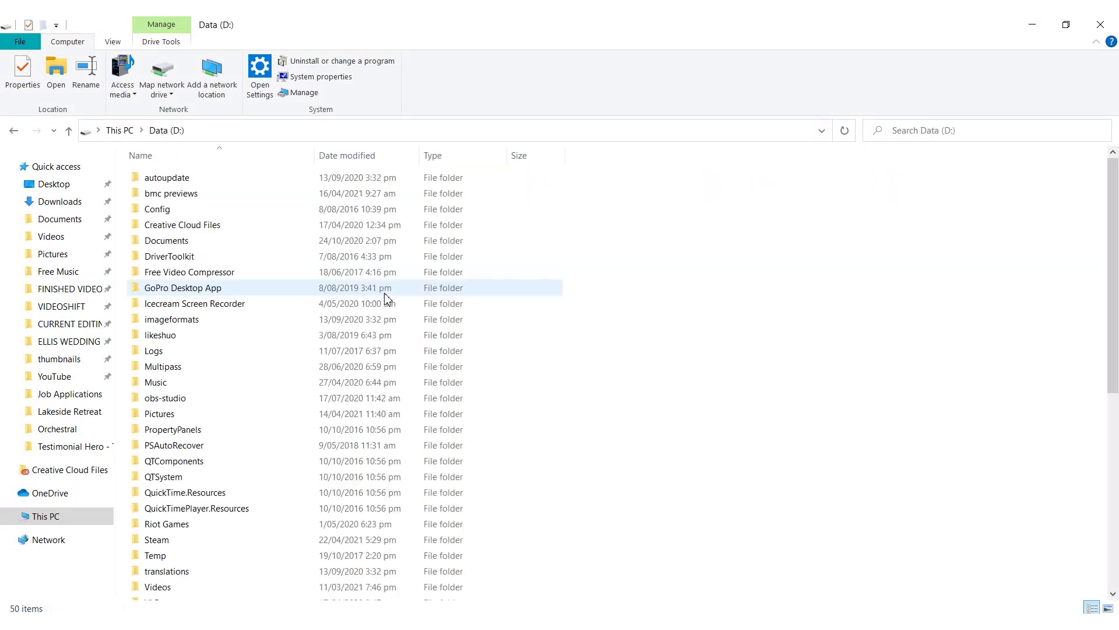
double_click(187, 540)
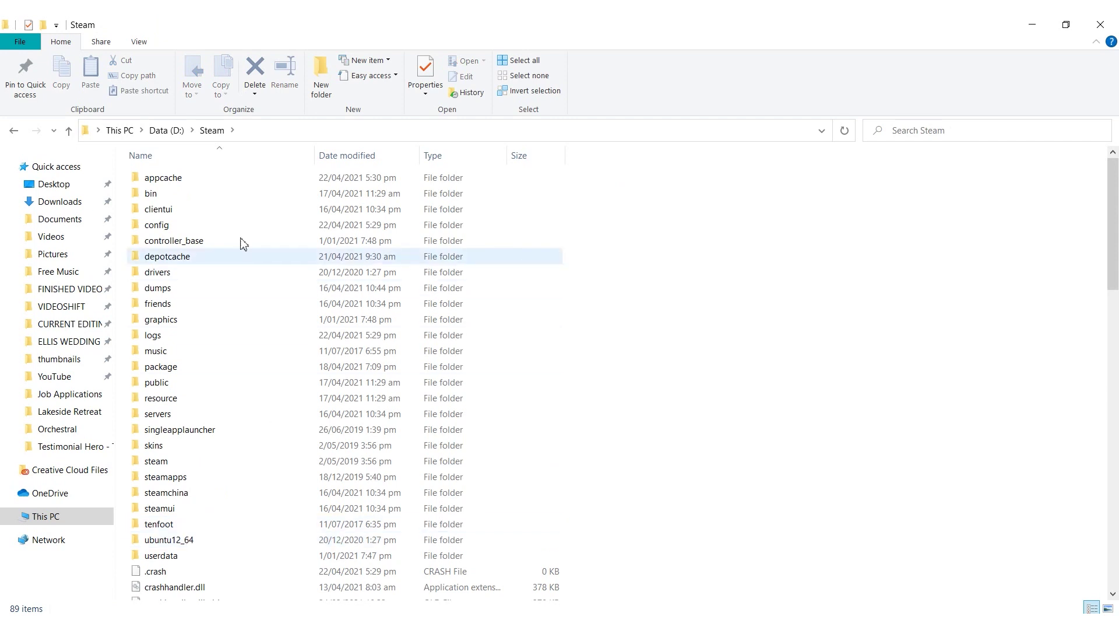
click(277, 131)
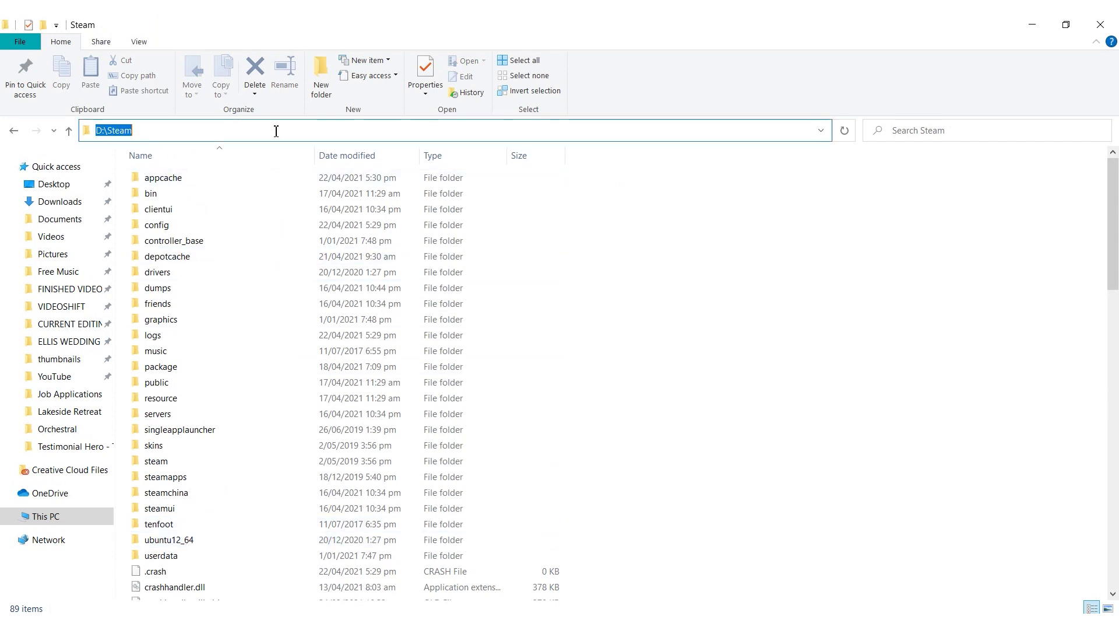
click(738, 388)
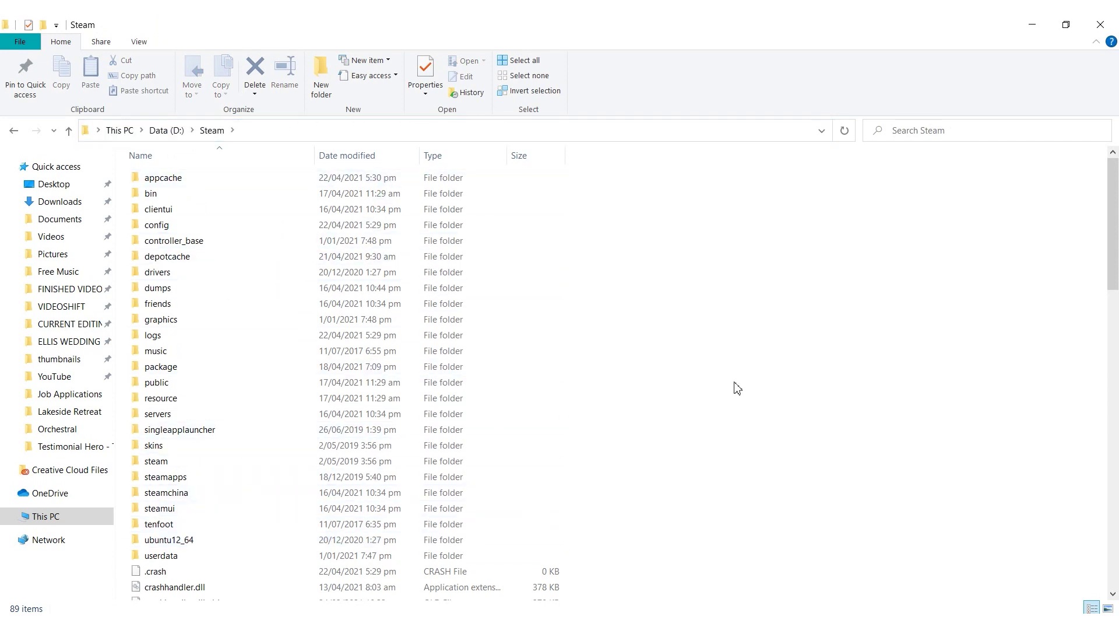
Select the steam application file in the Steam folder and bring up its available actions.
drag(1113, 216, 1117, 440)
click(168, 316)
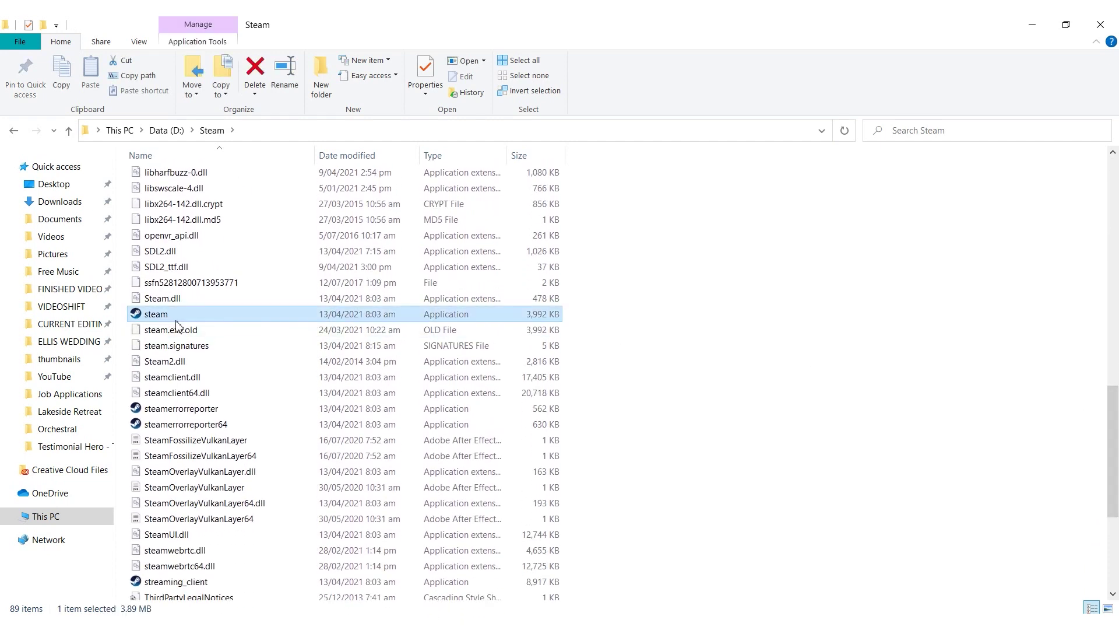
right_click(185, 322)
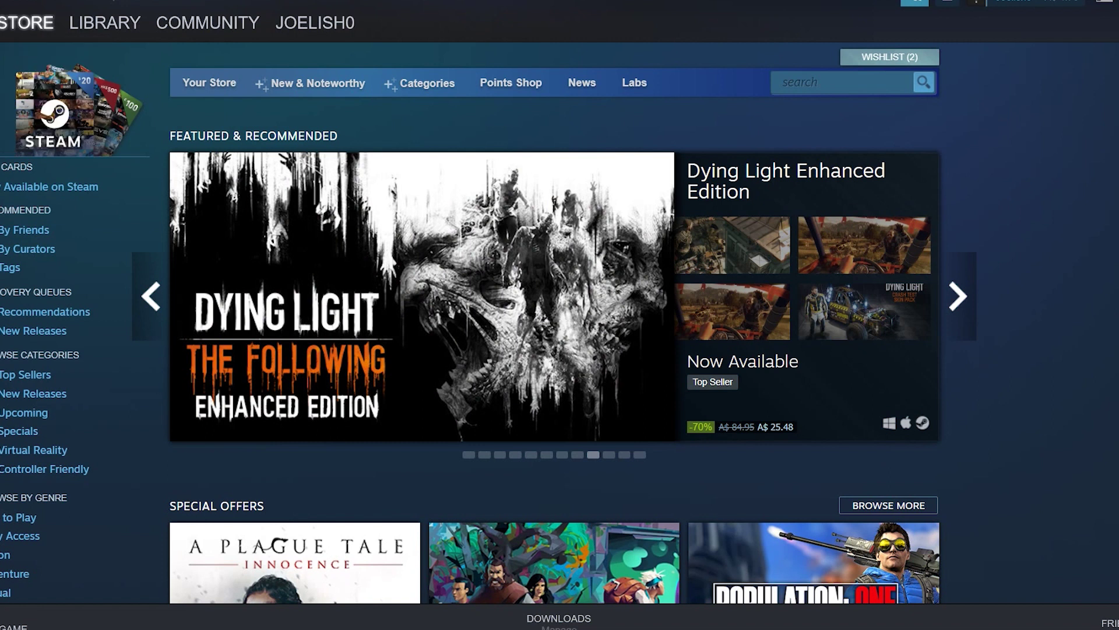
Switch to Steam, open its settings, and view the Account and Downloads pages.
click(11, 1)
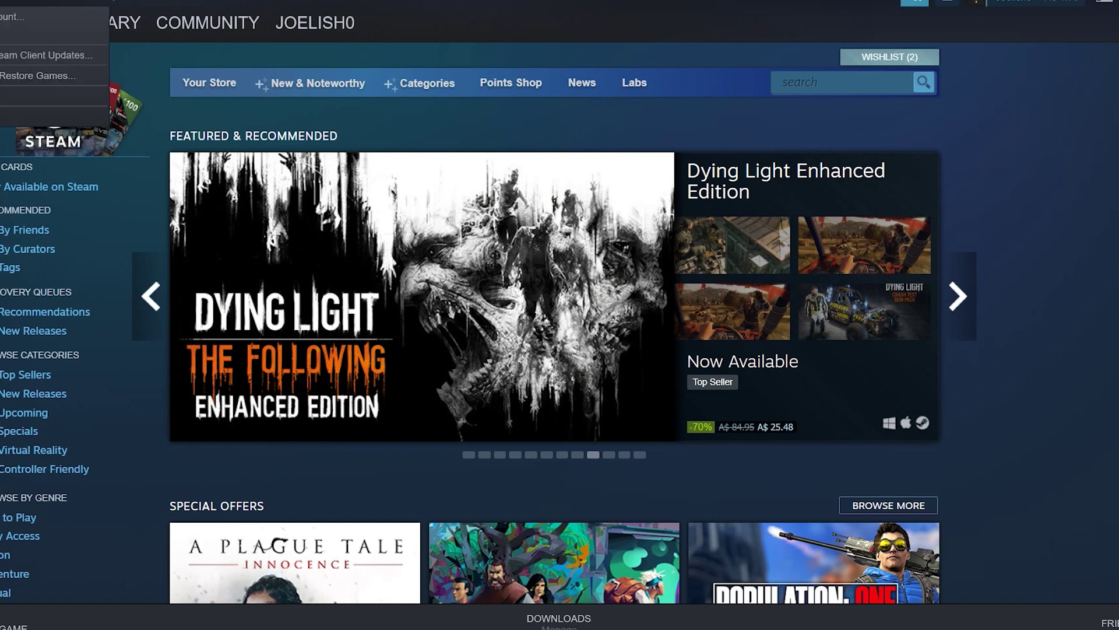
click(29, 95)
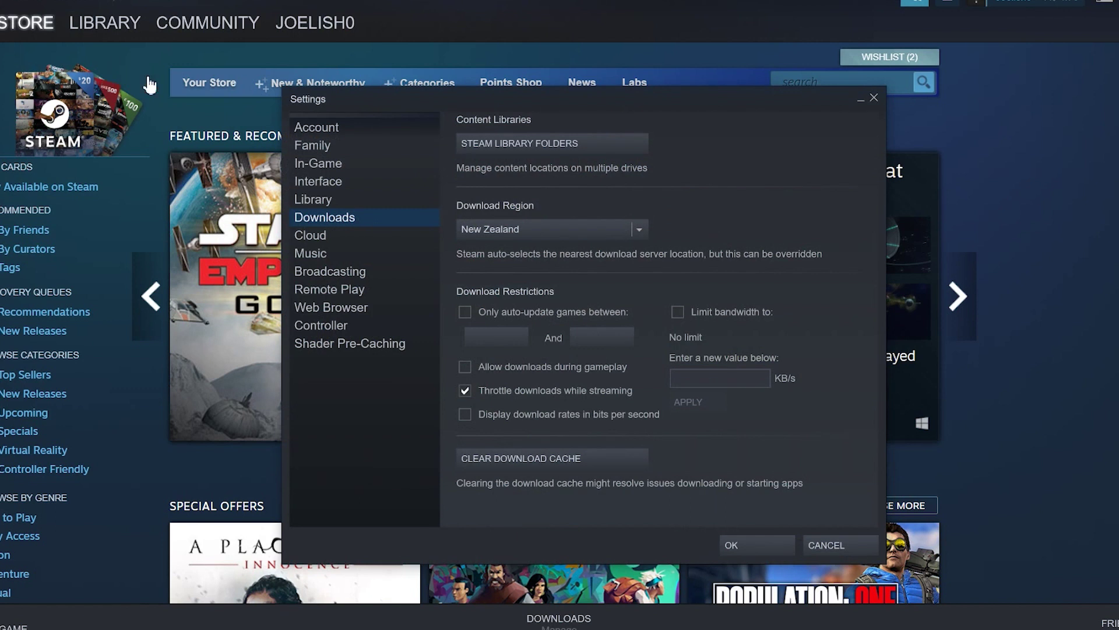
click(308, 126)
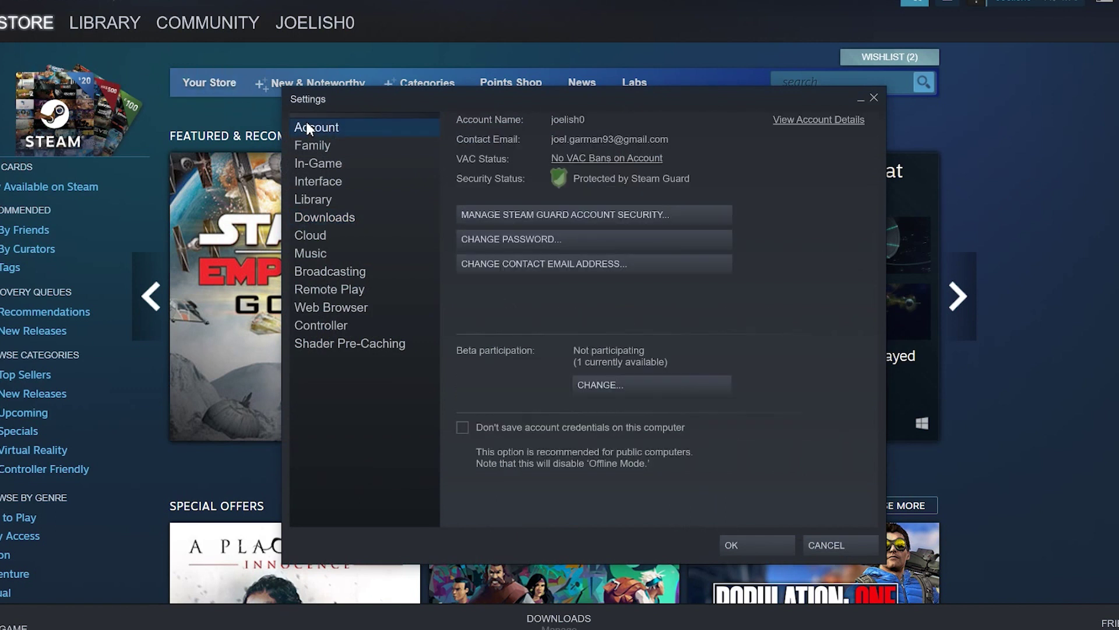
click(350, 218)
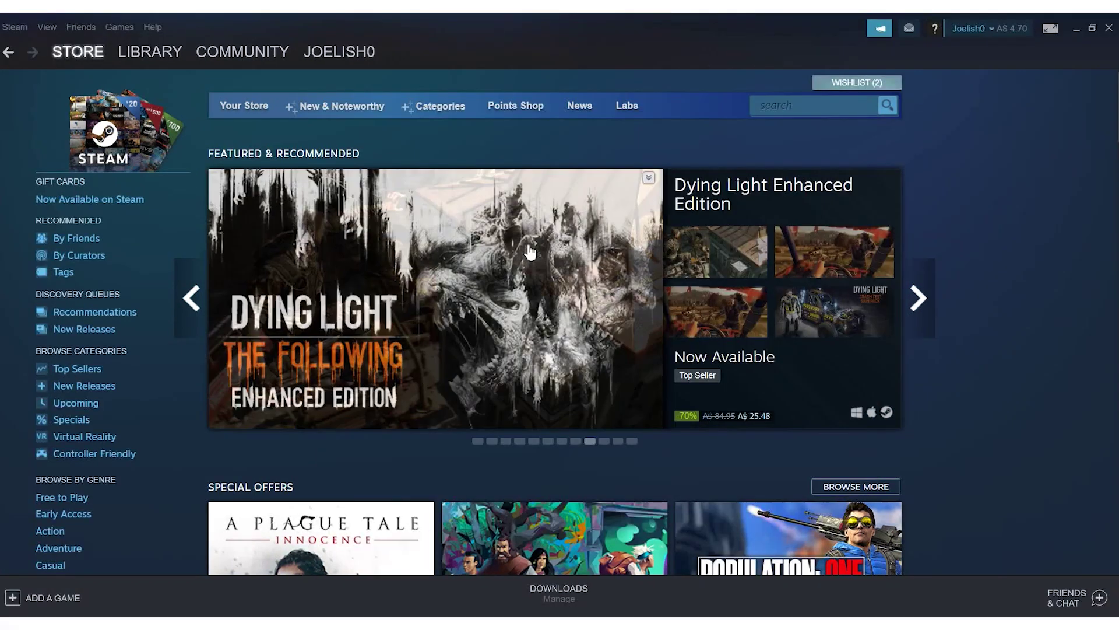
Open the Steam download settings and enable the option to allow downloads during gameplay.
click(14, 28)
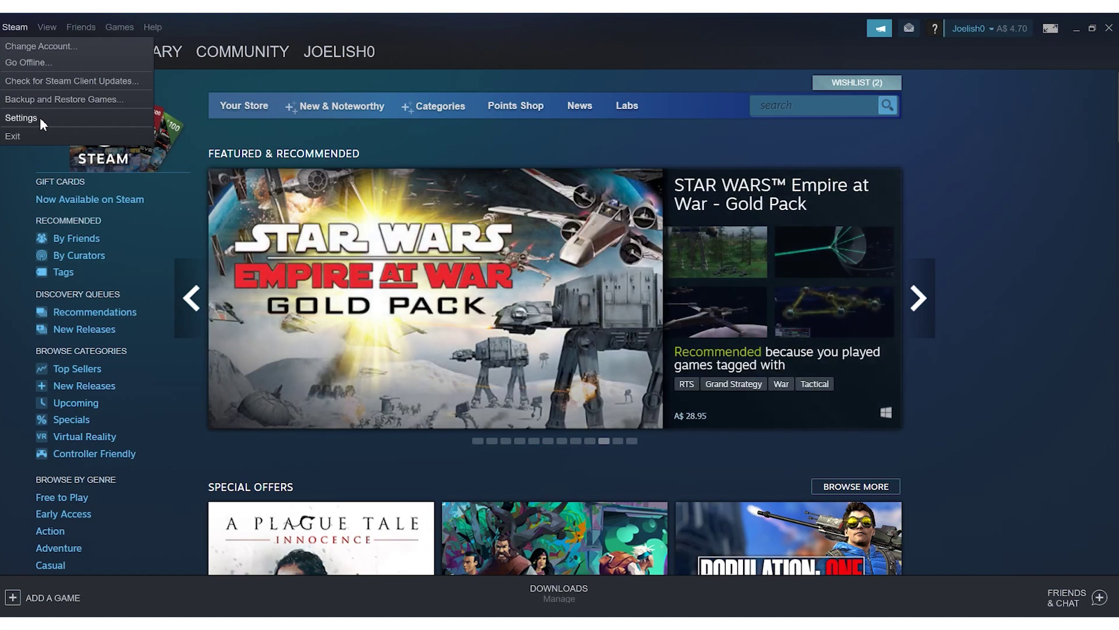
click(21, 118)
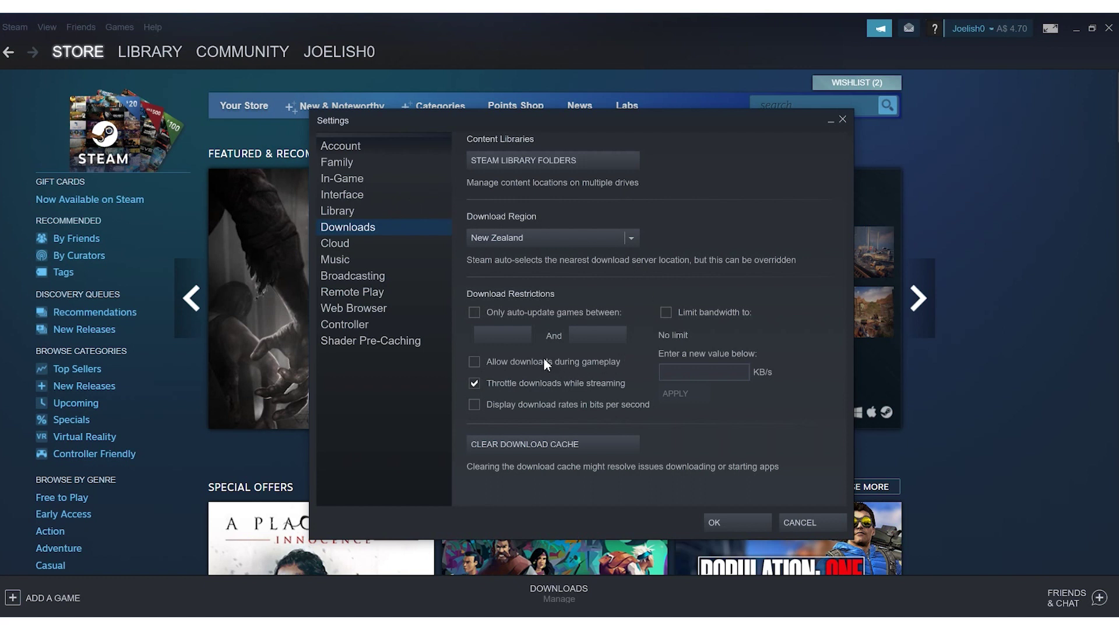
mouse_move(487, 366)
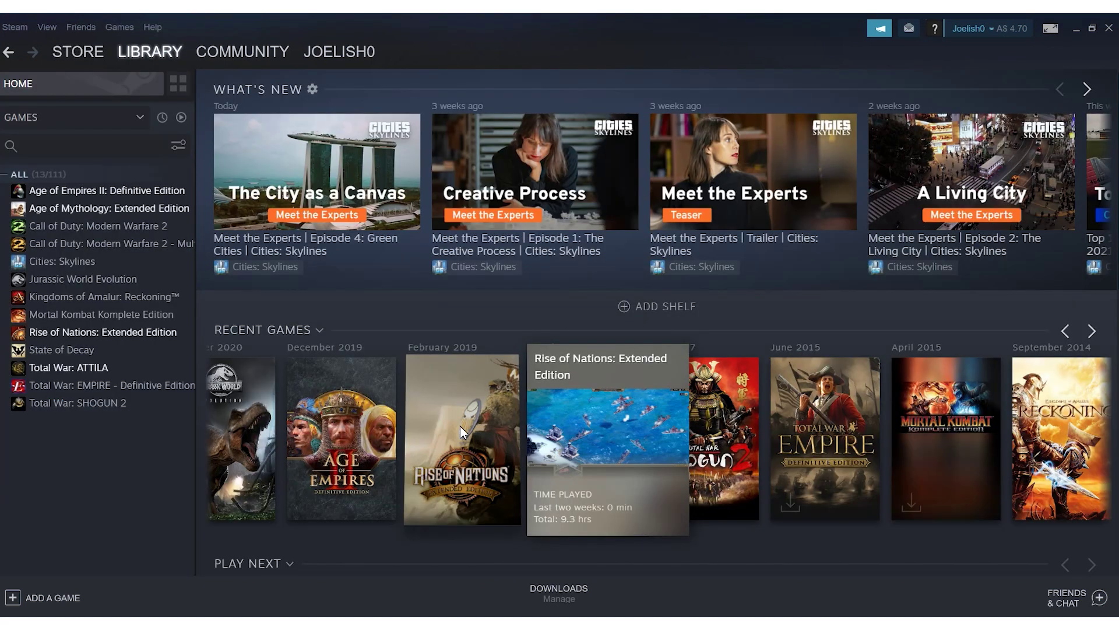
Set the background downloads option for Rise of Nations: Extended Edition to "Never allow background downloads".
right_click(460, 425)
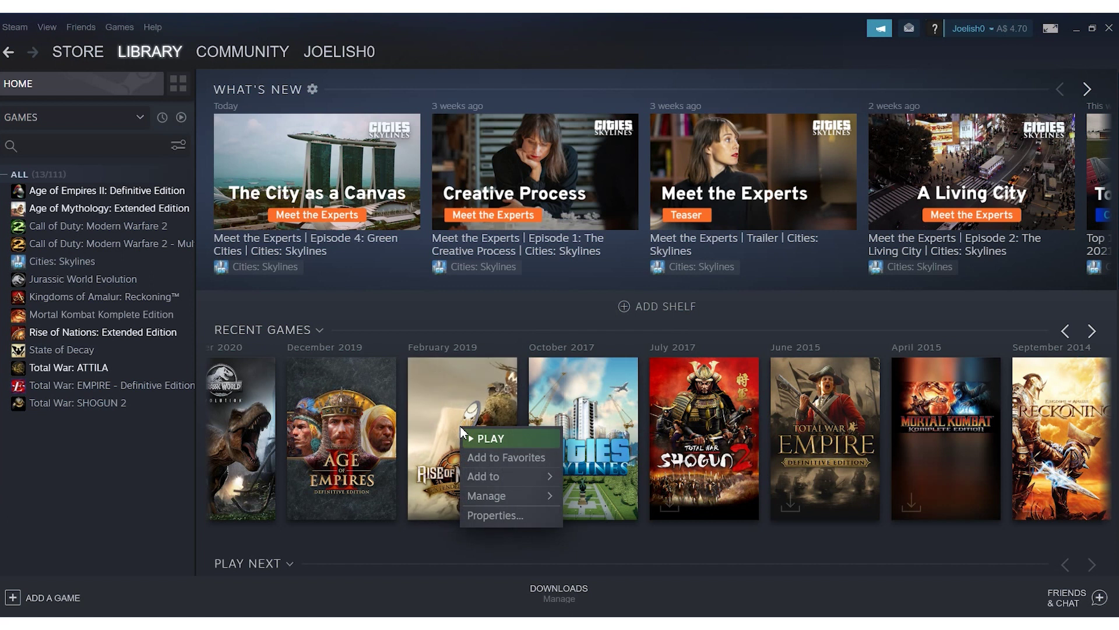
click(495, 515)
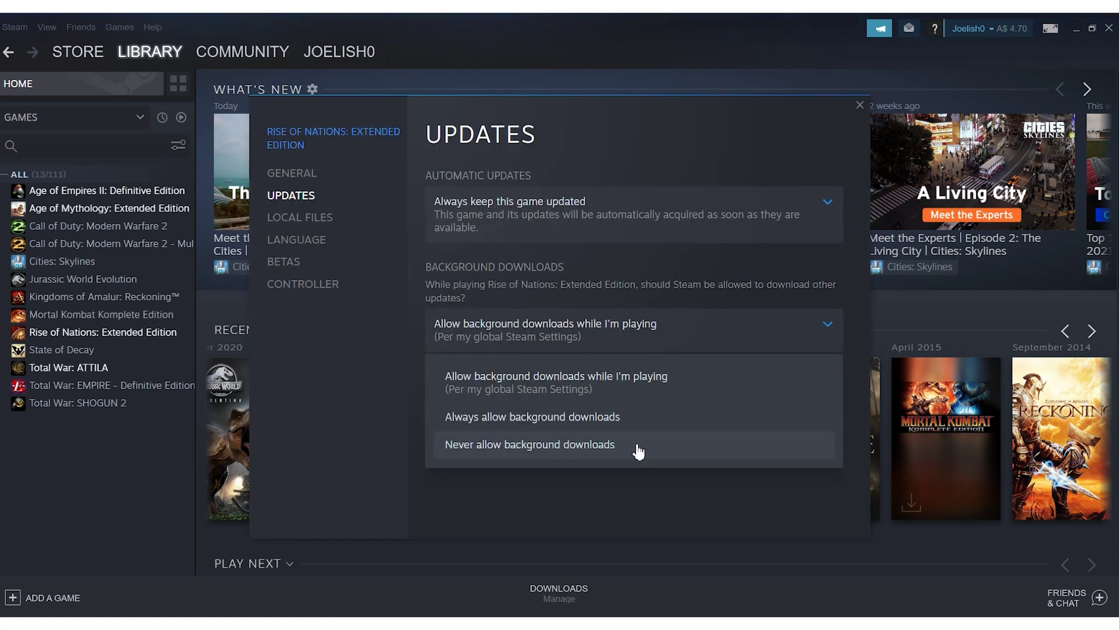
click(639, 449)
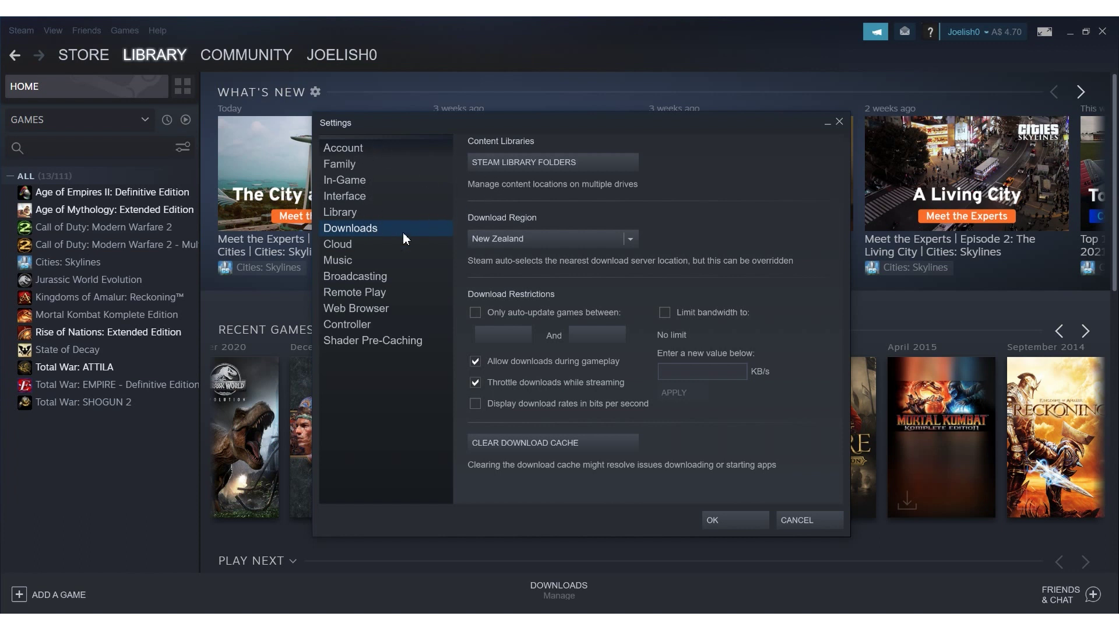
Look through the available download regions in the Downloads settings and close the list without choosing a different one.
click(627, 238)
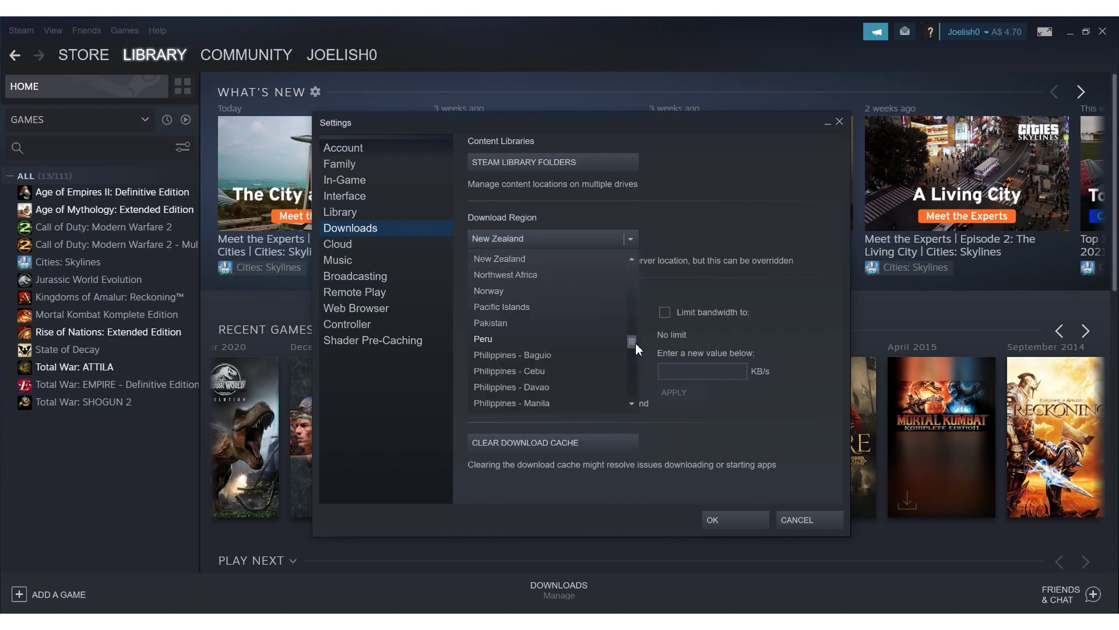
drag(635, 343, 648, 296)
click(641, 243)
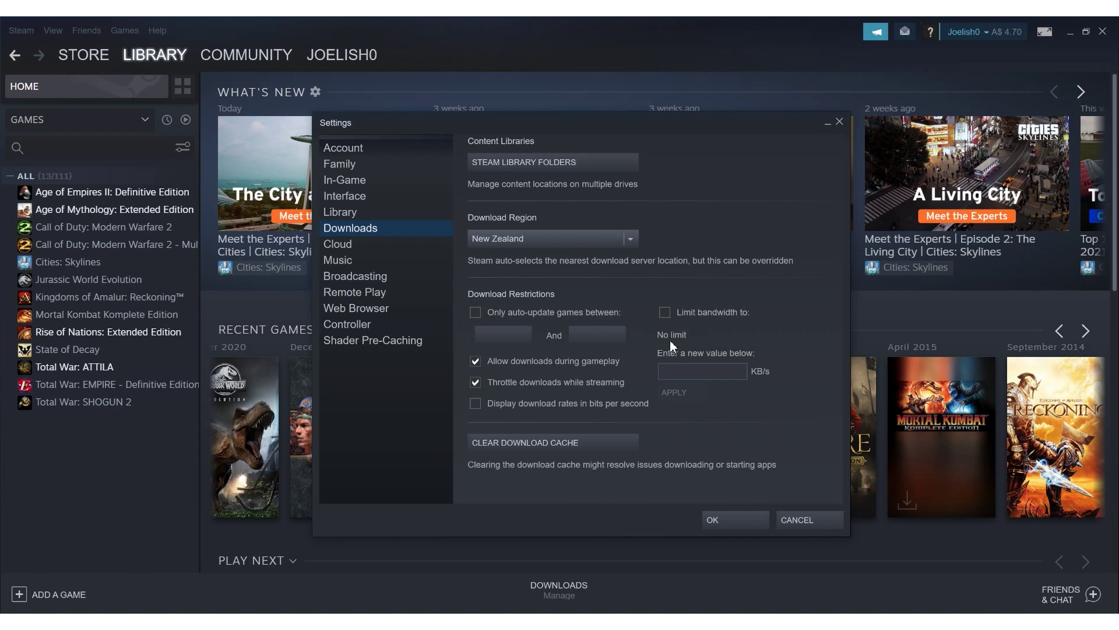
Enable the download bandwidth limit and make its KB/s value ready for entry.
click(664, 311)
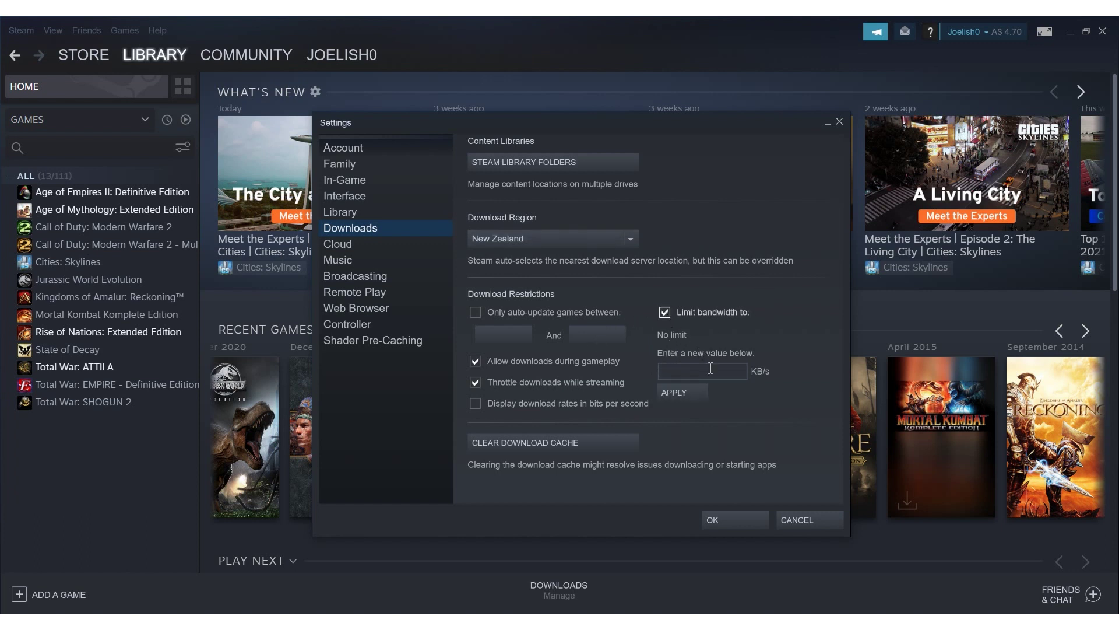
click(710, 368)
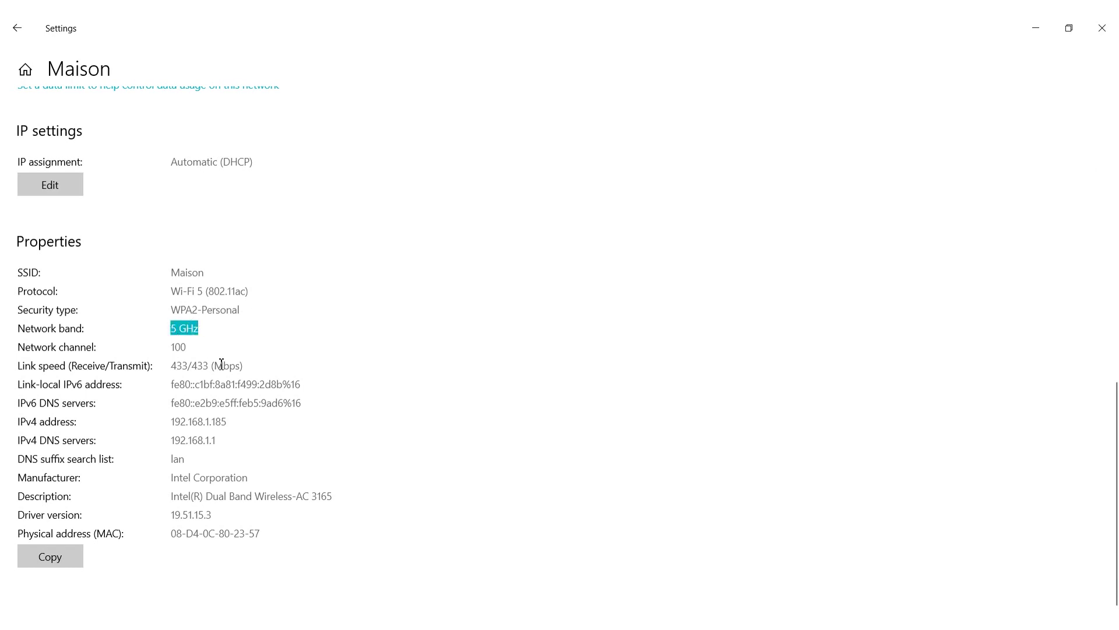
Highlight the link speed in the Maison Wi-Fi network's properties in Windows Settings.
drag(245, 369, 179, 370)
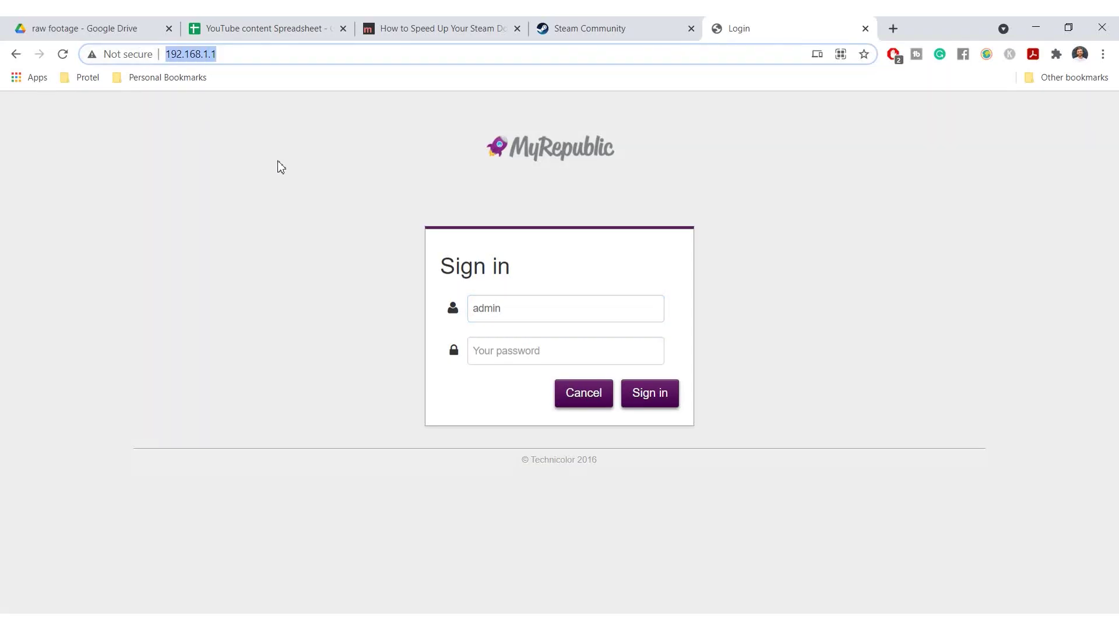
Close the current router login tab and load the router sign-in page at 192.168.1.1 in a new browser tab.
click(866, 28)
click(719, 28)
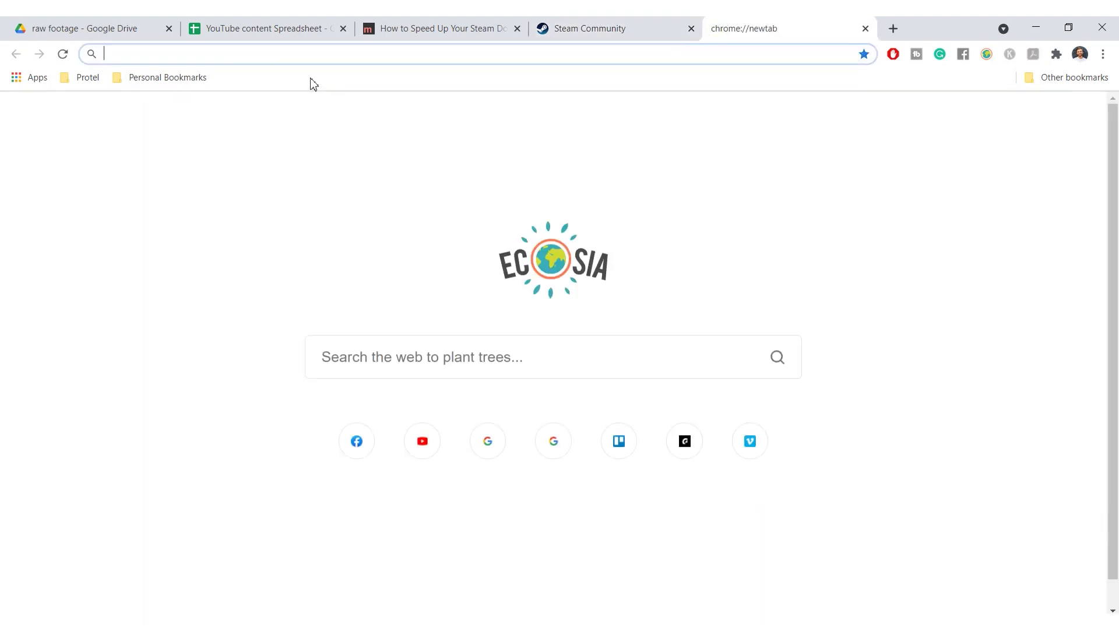
text(192.168.1.1)
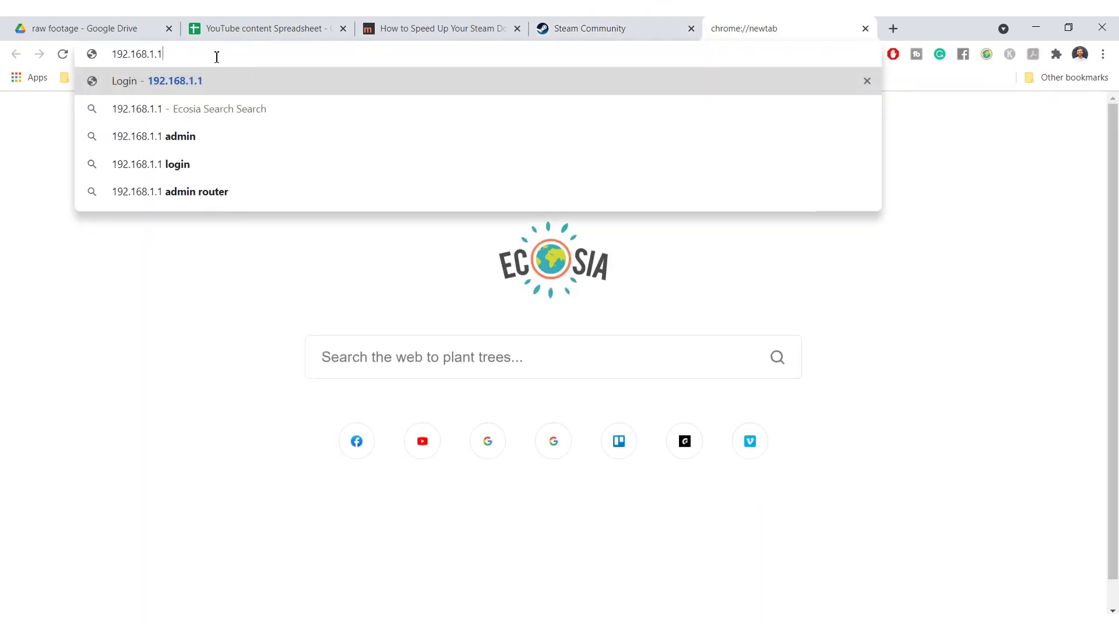
key(Return)
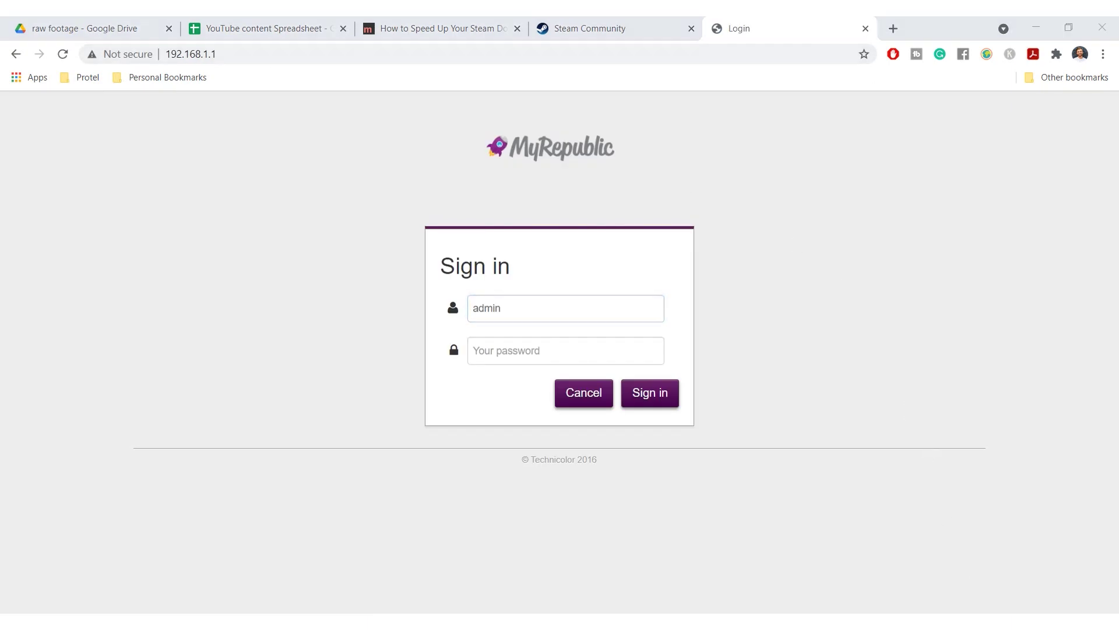
Open the connected Maison Wi-Fi network's properties and highlight its network band and IPv4 DNS server address.
click(1044, 622)
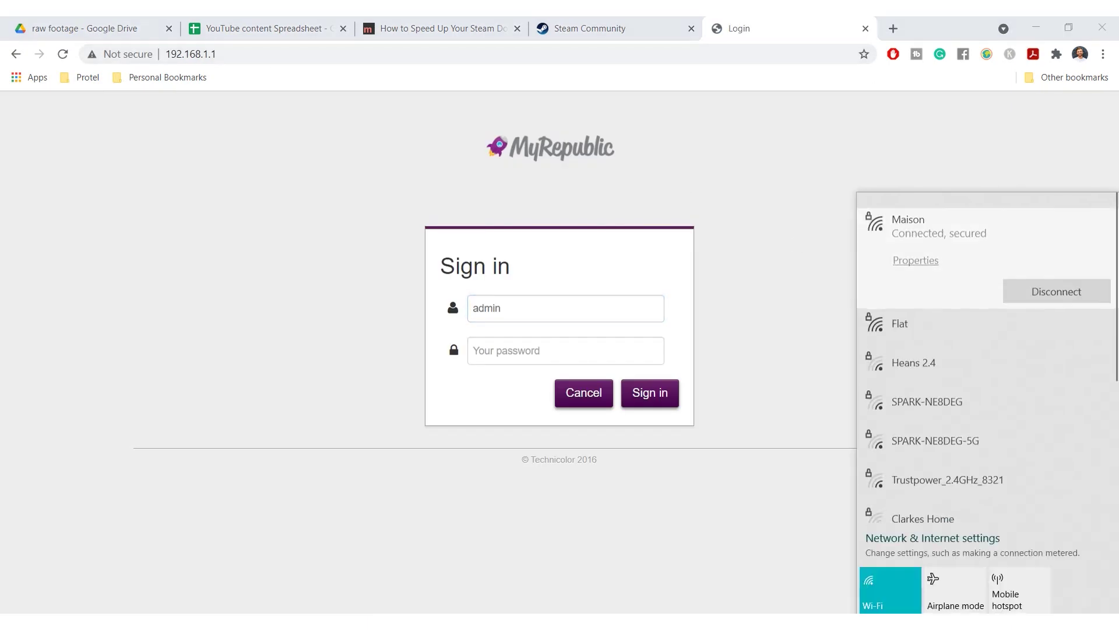
click(916, 253)
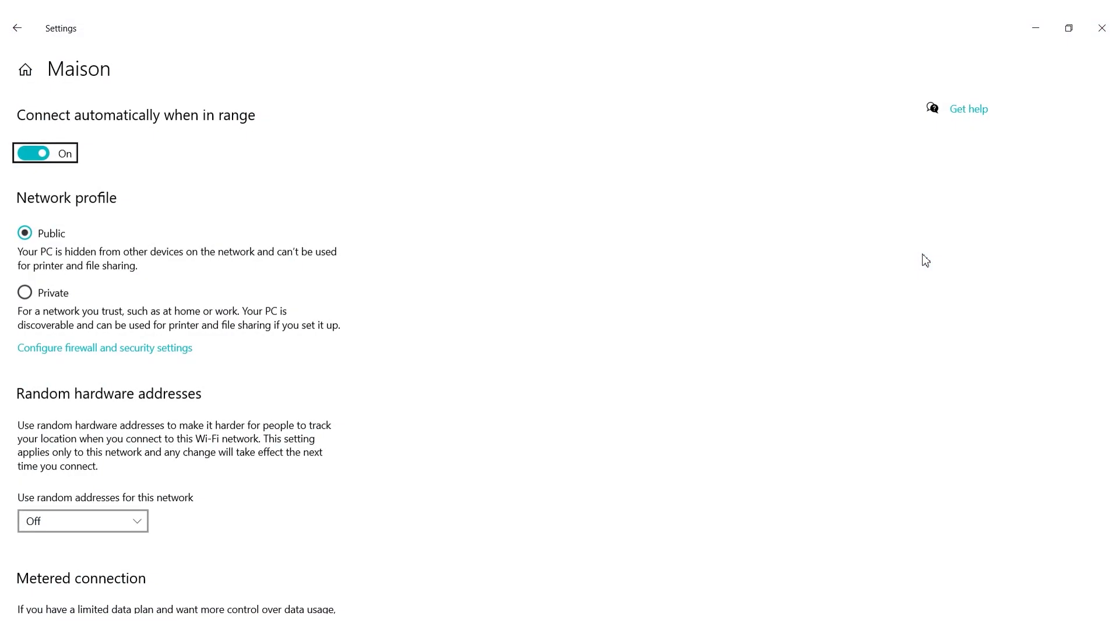
scroll(676, 250, down, 3)
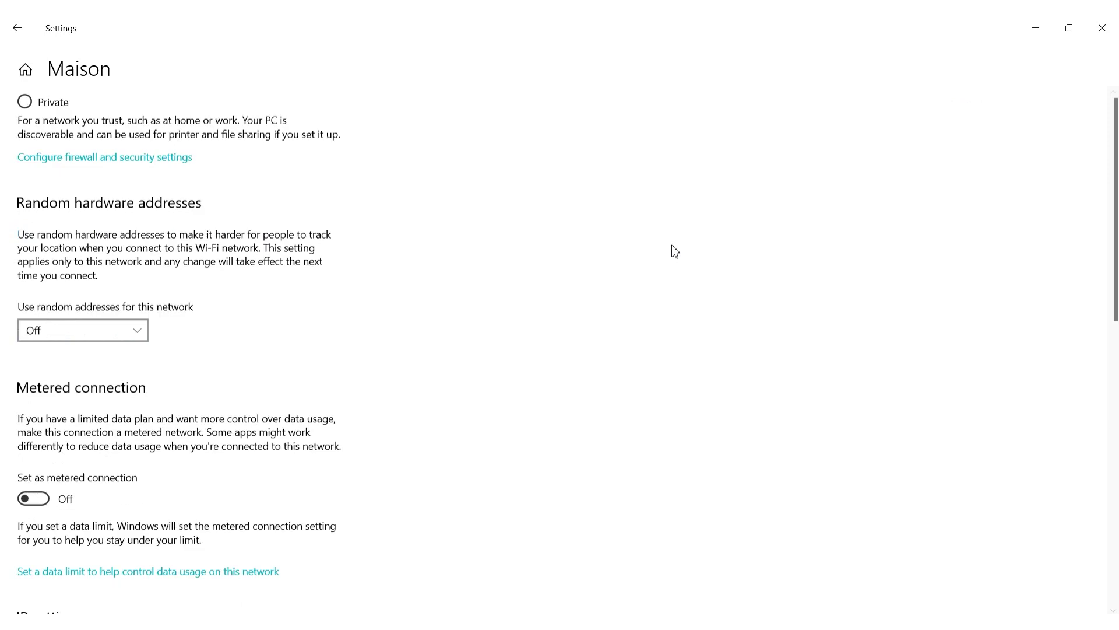
scroll(675, 252, down, 8)
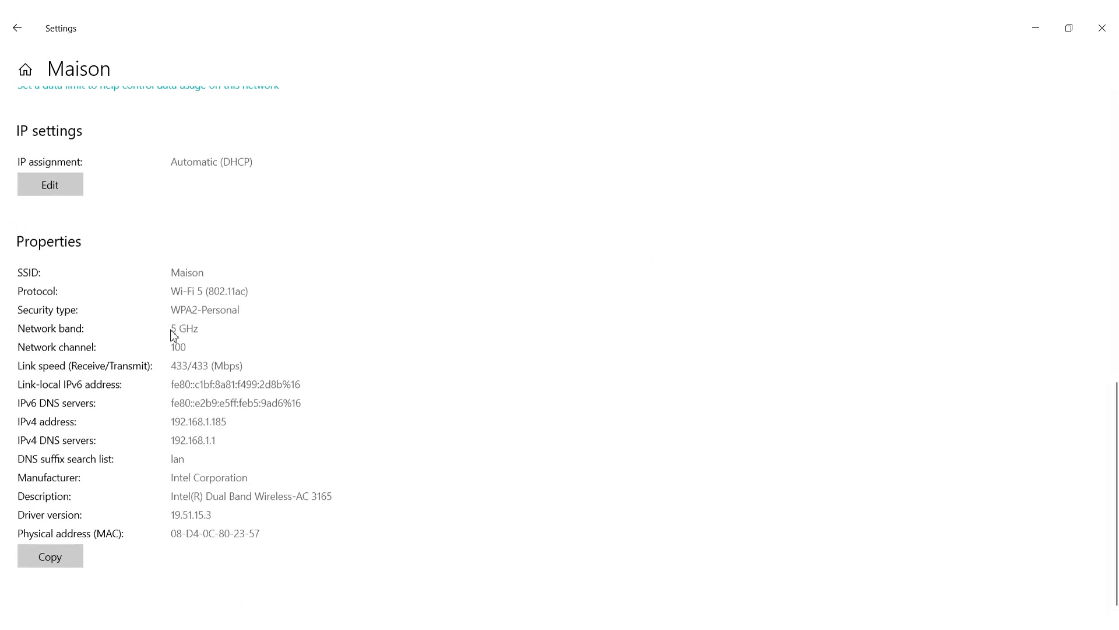
drag(200, 327, 175, 328)
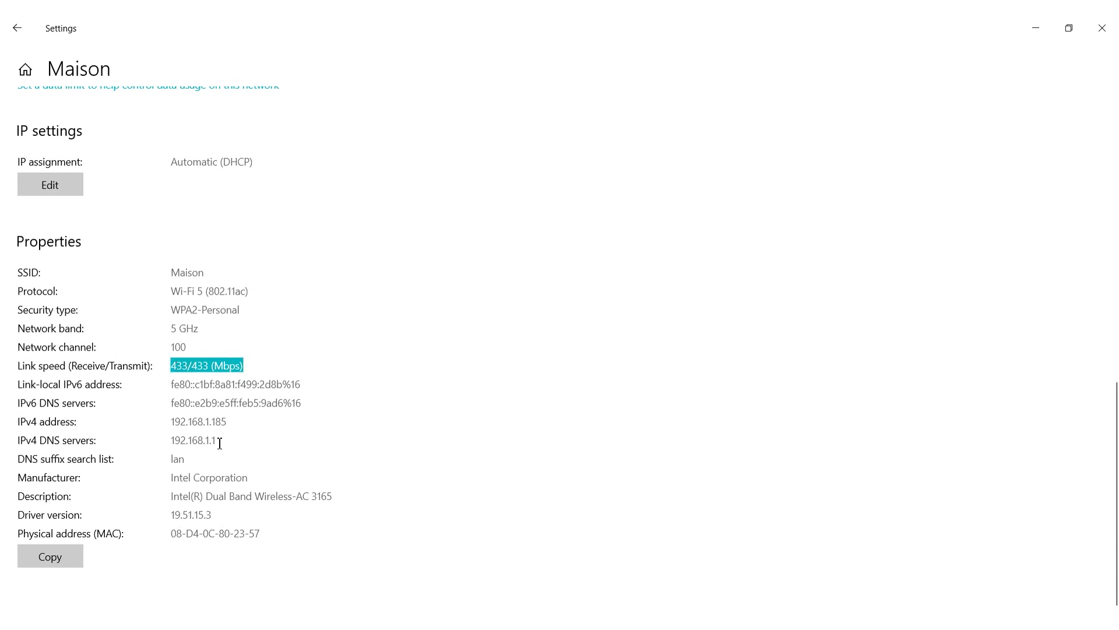
drag(220, 443, 172, 443)
click(173, 458)
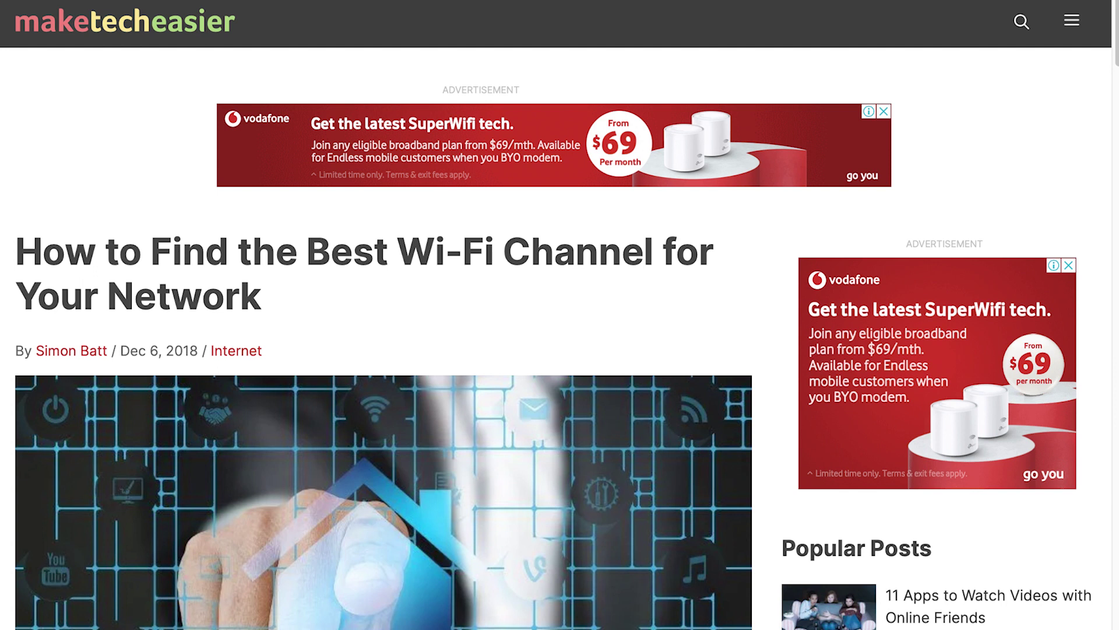